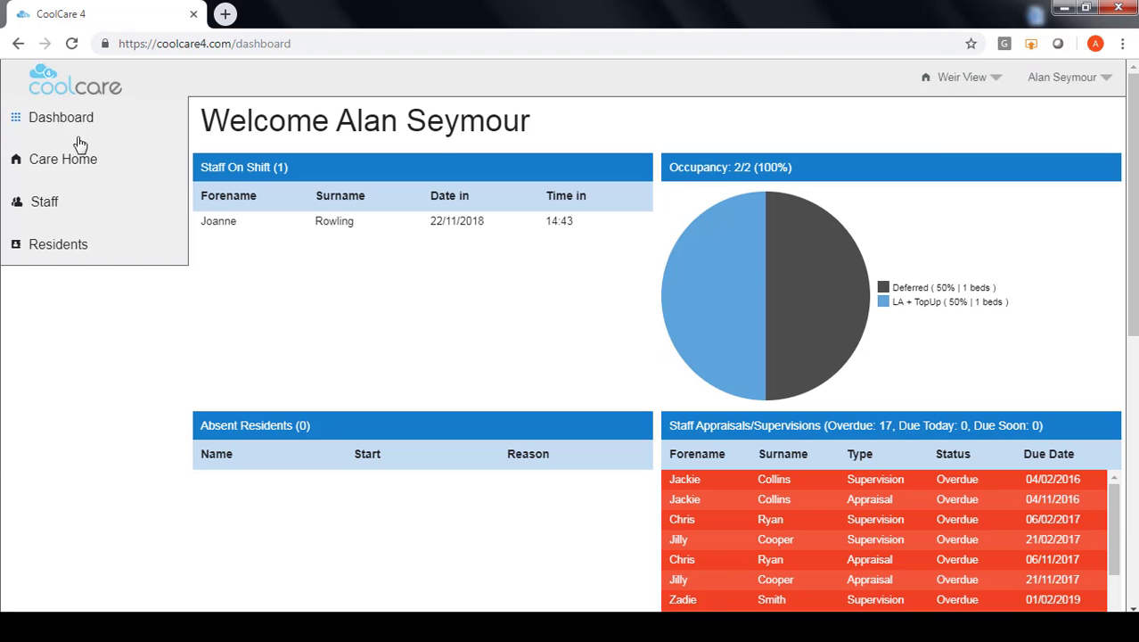
Open the care home's Occupancy Management page and start a new enquiry.
left_click(56, 159)
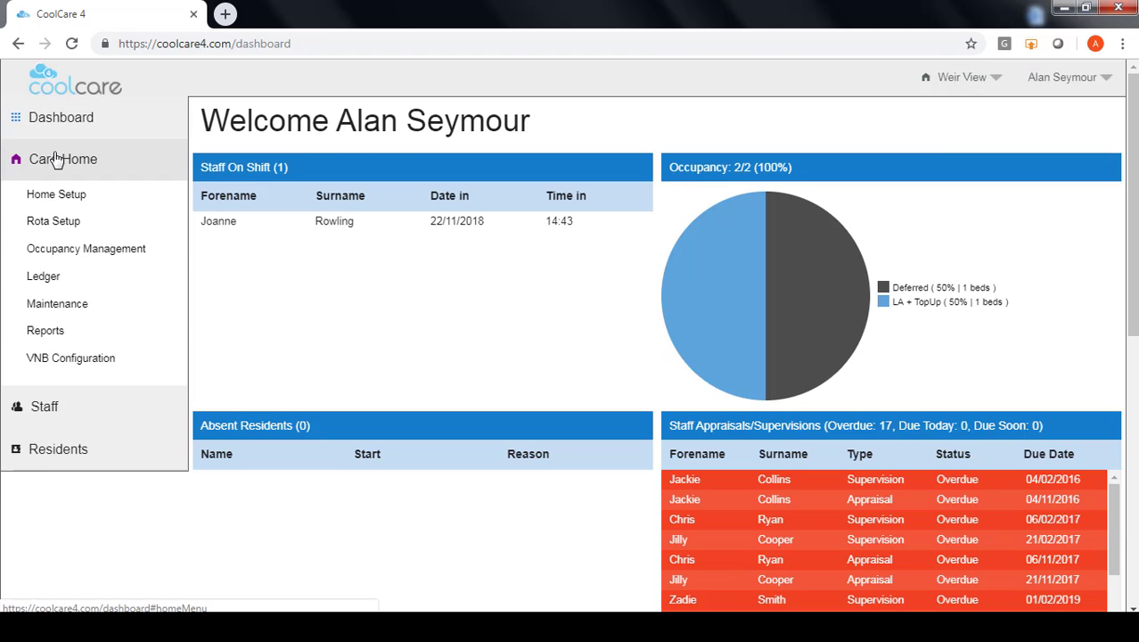
left_click(100, 255)
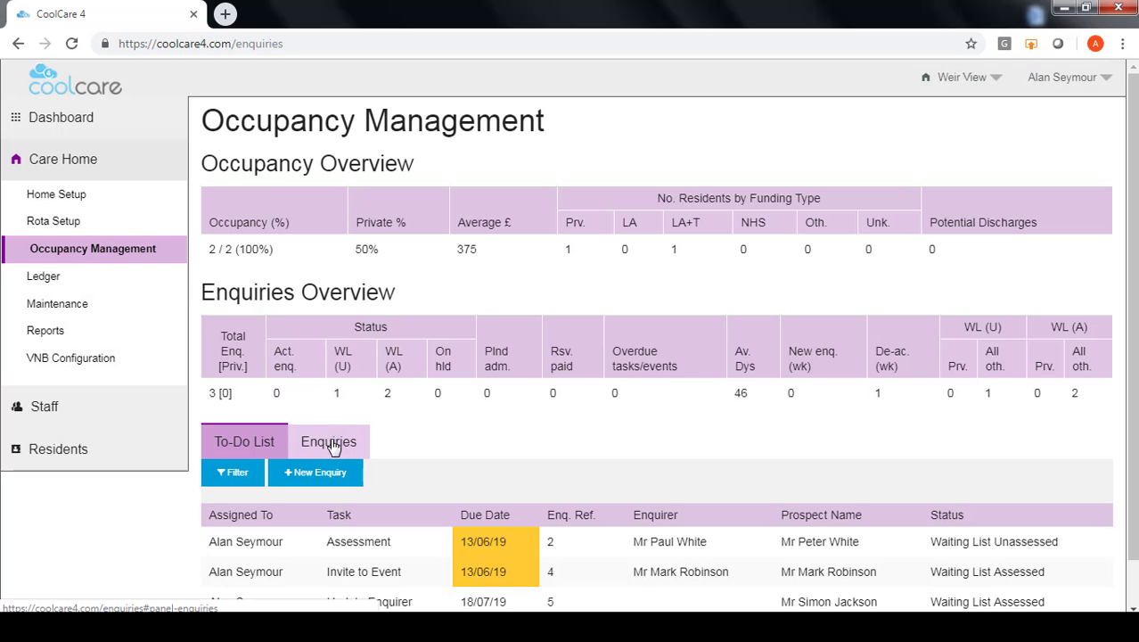
left_click(321, 472)
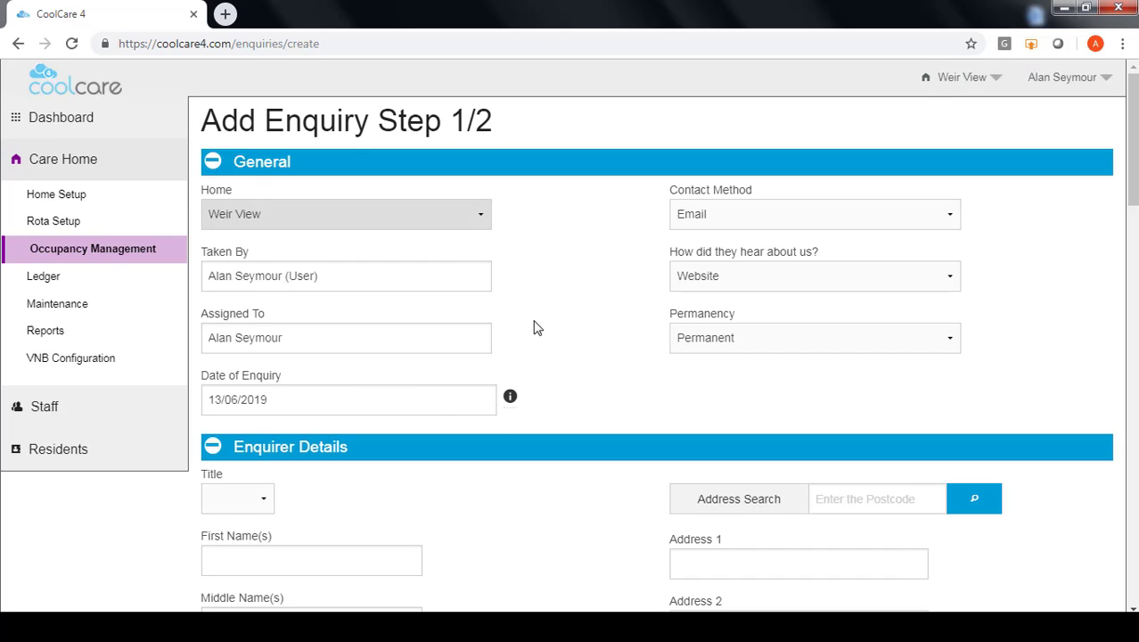
Examine the choices for the enquiry's contact method and how the enquirer heard about the home.
left_click(786, 219)
left_click(786, 219)
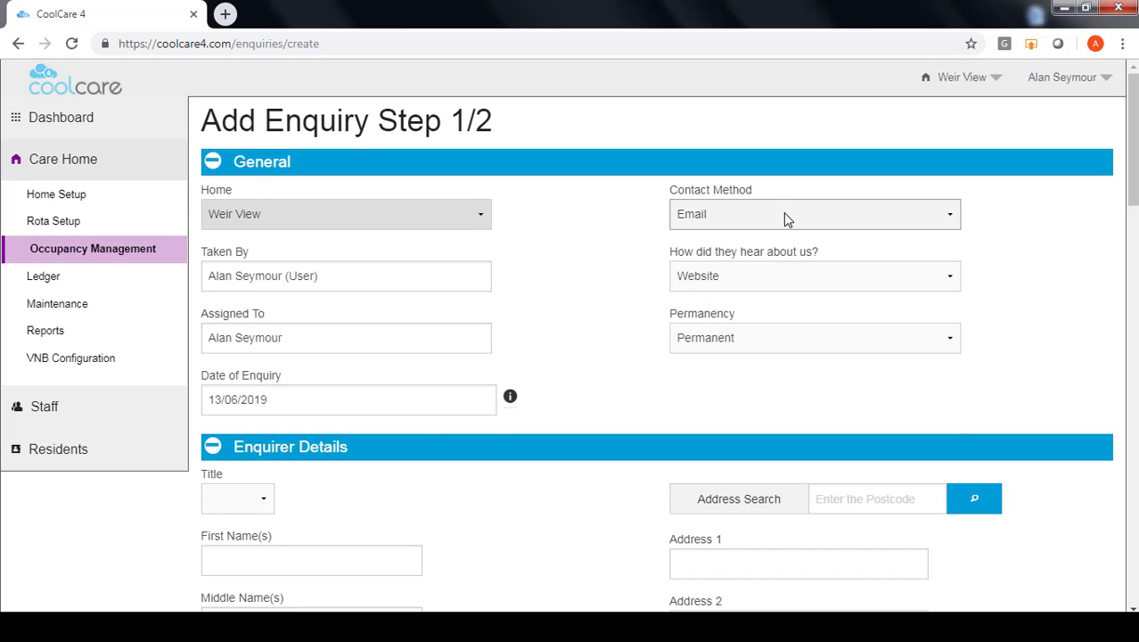
left_click(760, 279)
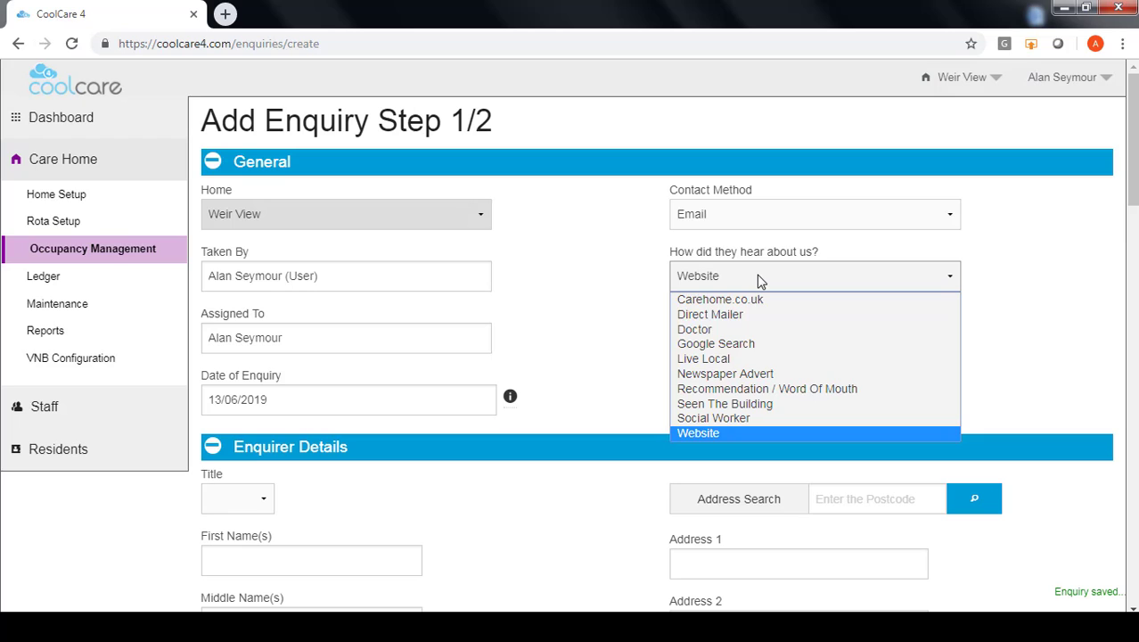
left_click(760, 279)
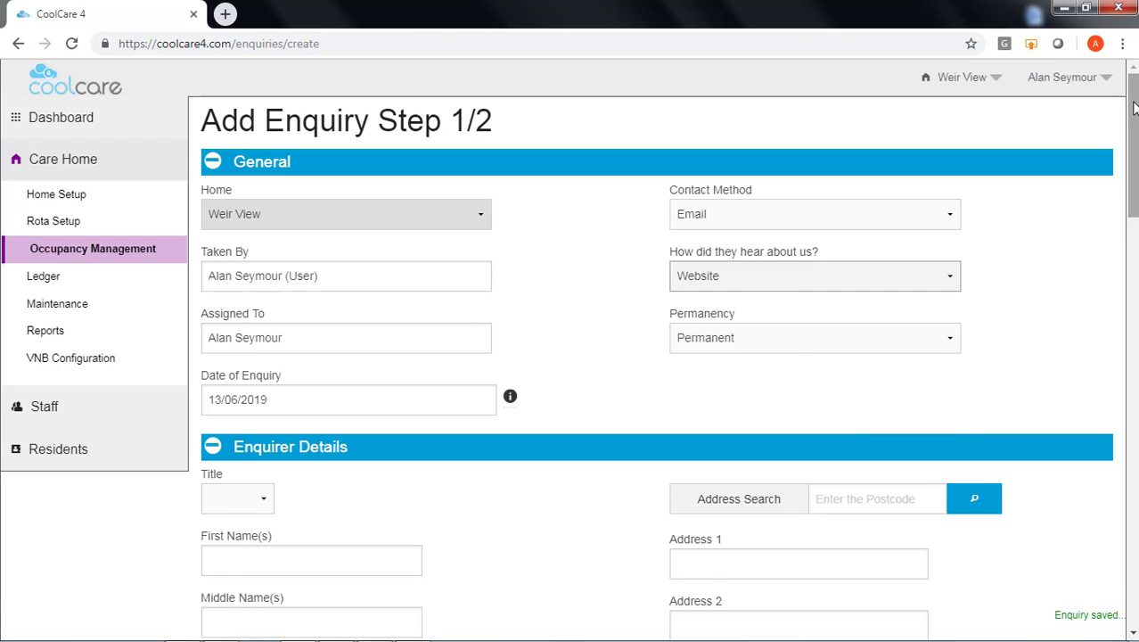
Review the enquirer's details, including the choices for Power of Attorney and relationship to the prospective resident.
scroll(782, 347, "down", 4)
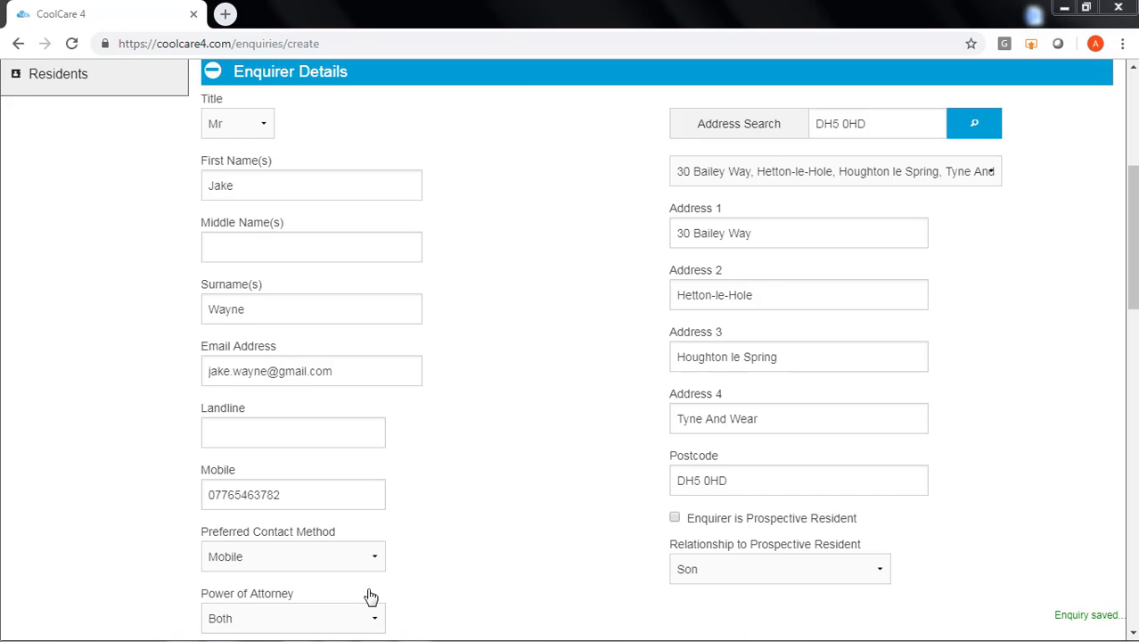
left_click(353, 617)
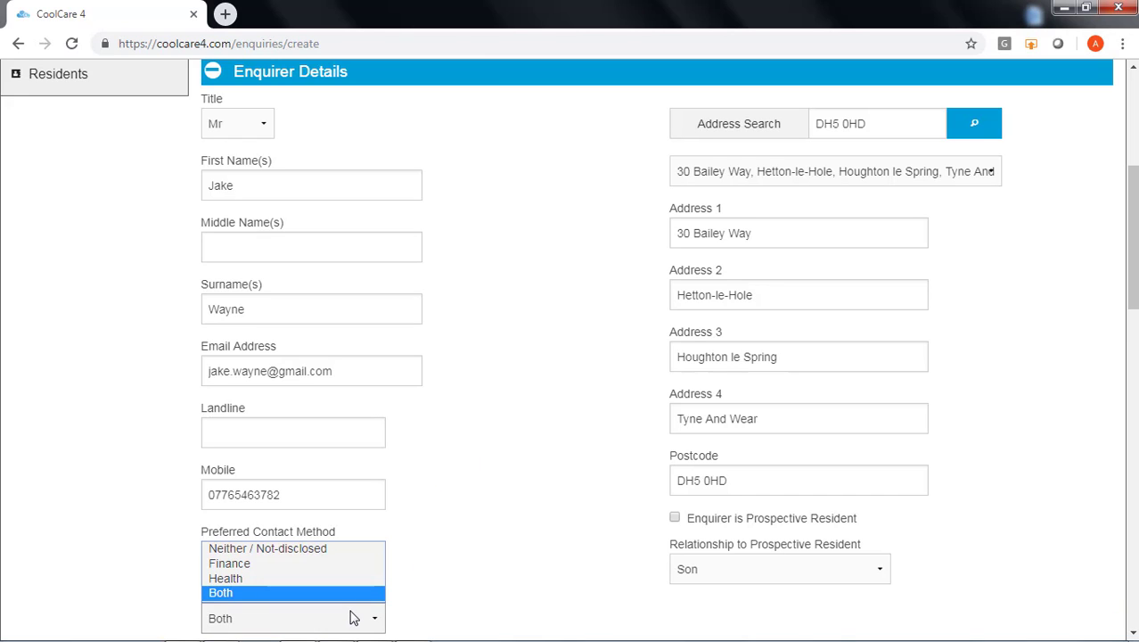
left_click(353, 616)
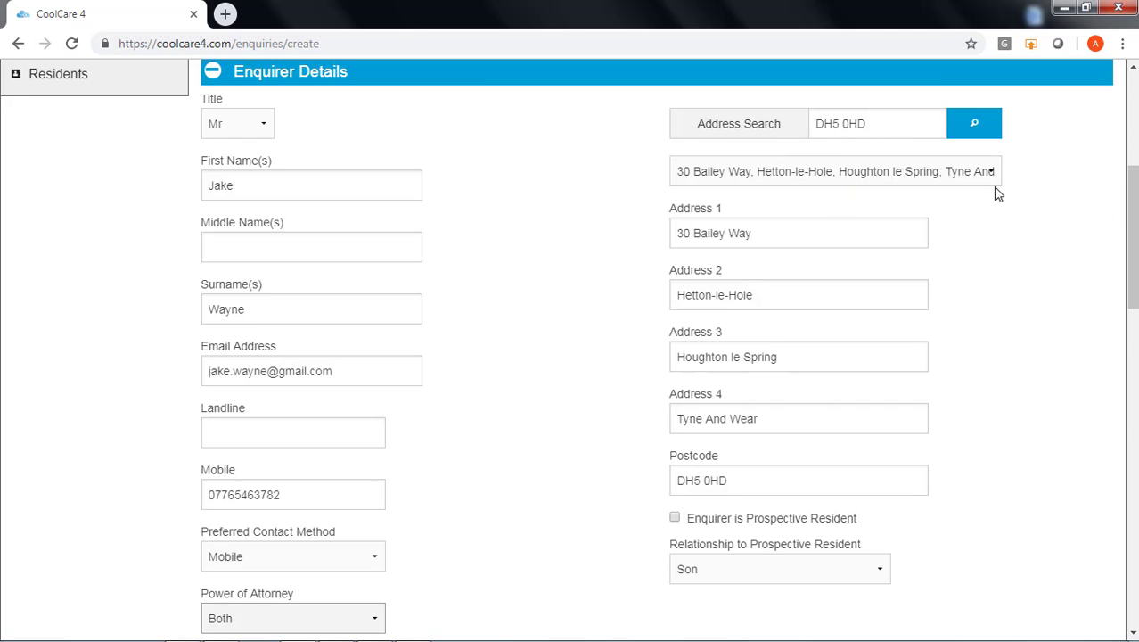
left_click_drag(1136, 242, 1124, 305)
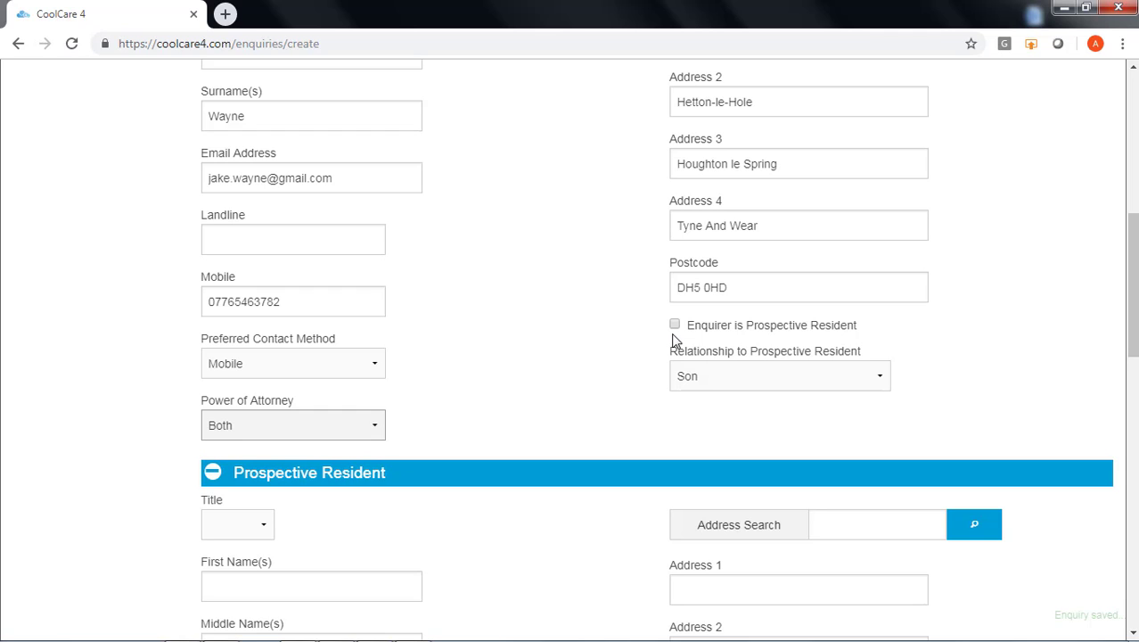
left_click(708, 377)
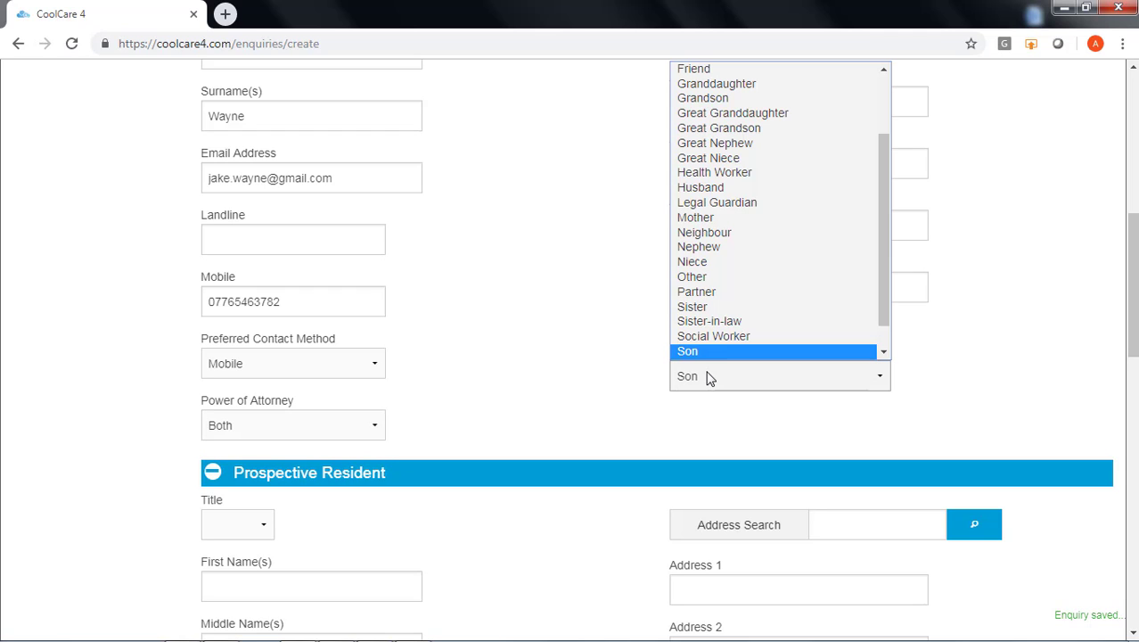
left_click(709, 377)
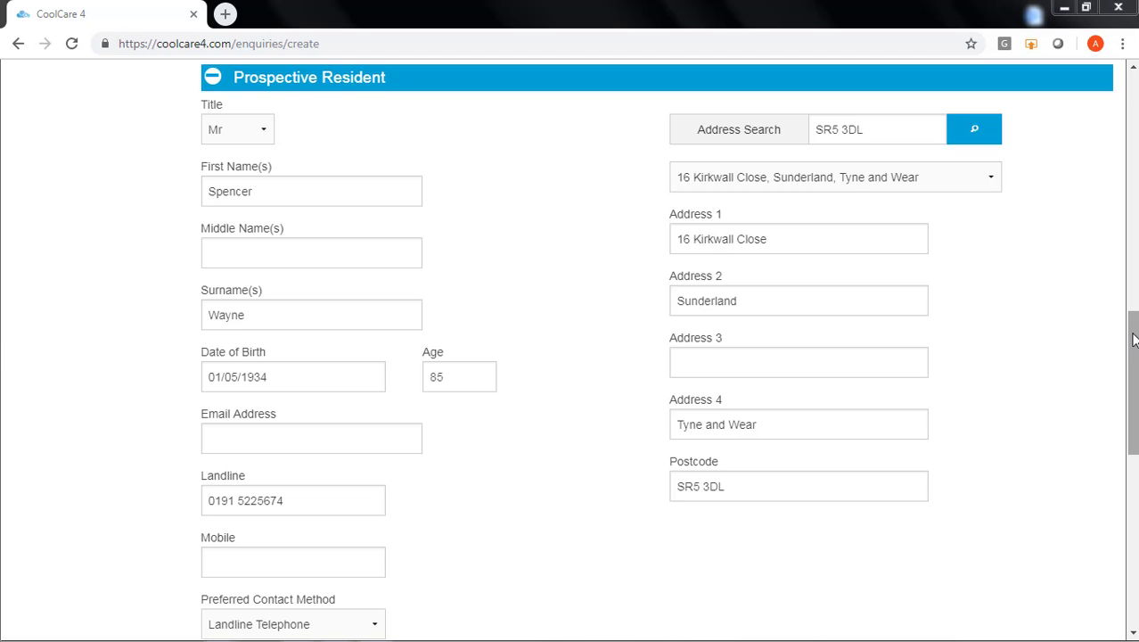
Set the prospective resident's current residence to Alone at home, care type to Residential and reason for seeking care to Loneliness.
left_click_drag(1133, 338, 1133, 439)
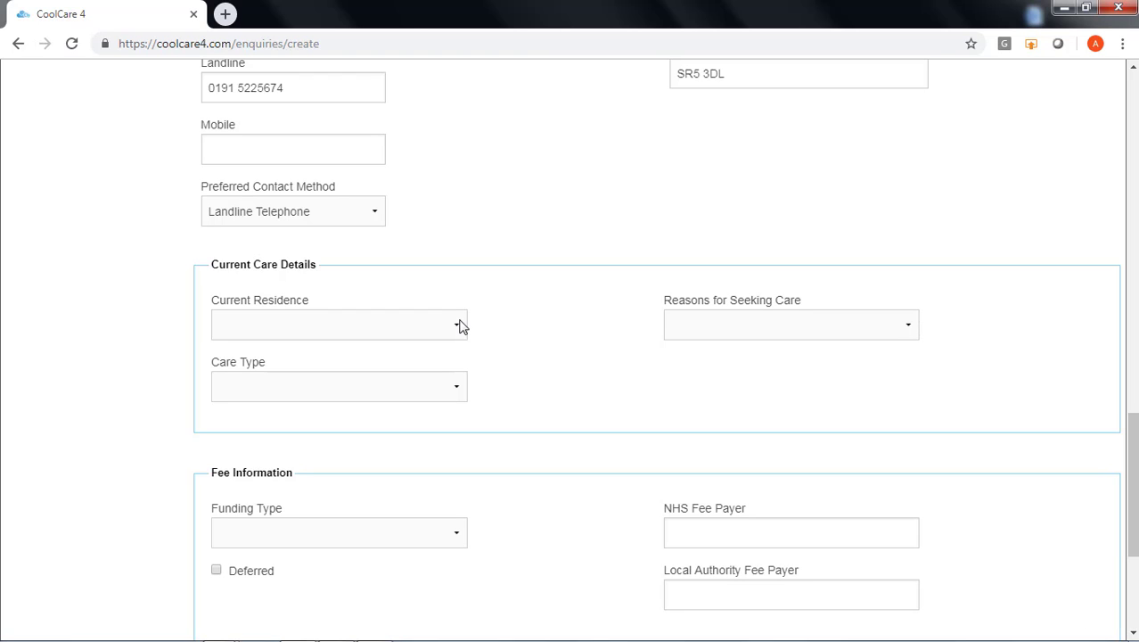
left_click(458, 325)
left_click(280, 348)
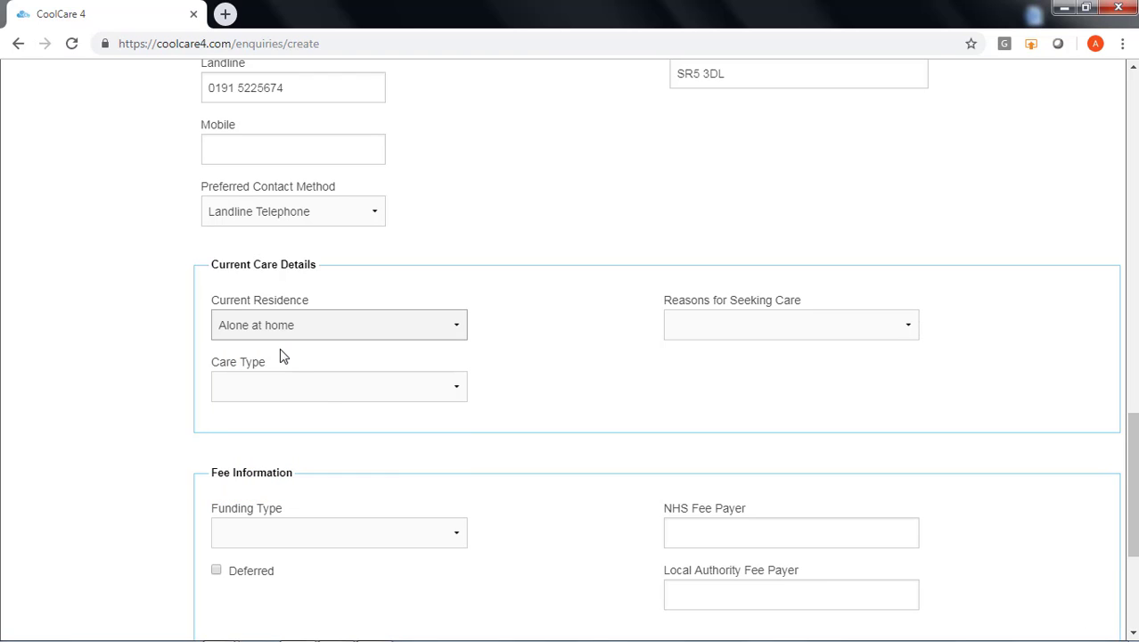
left_click(323, 399)
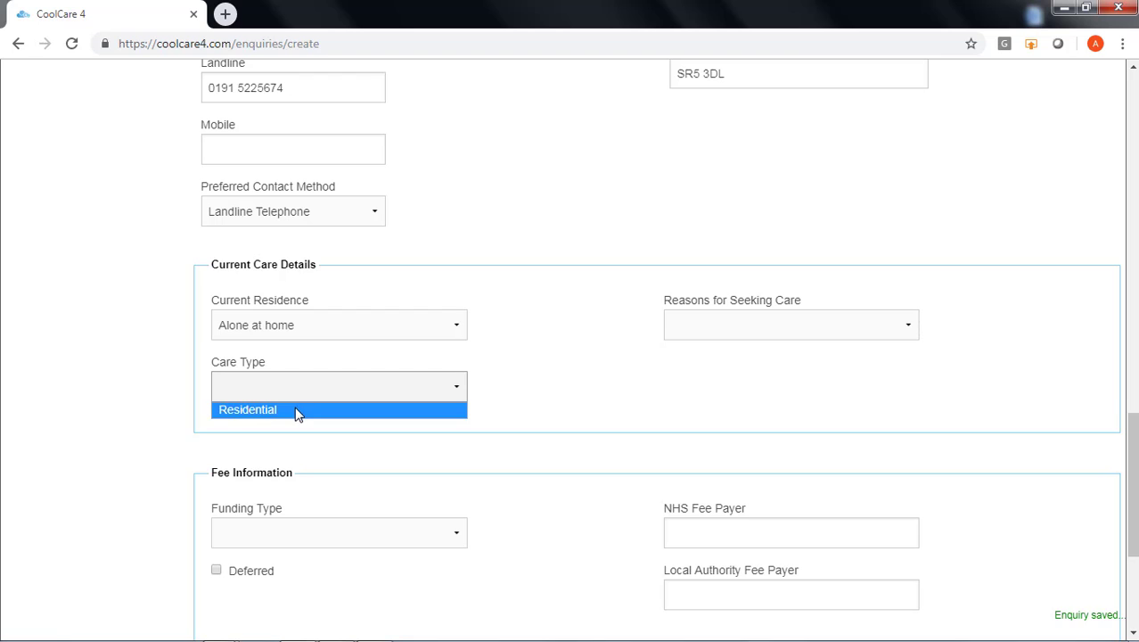
left_click(295, 411)
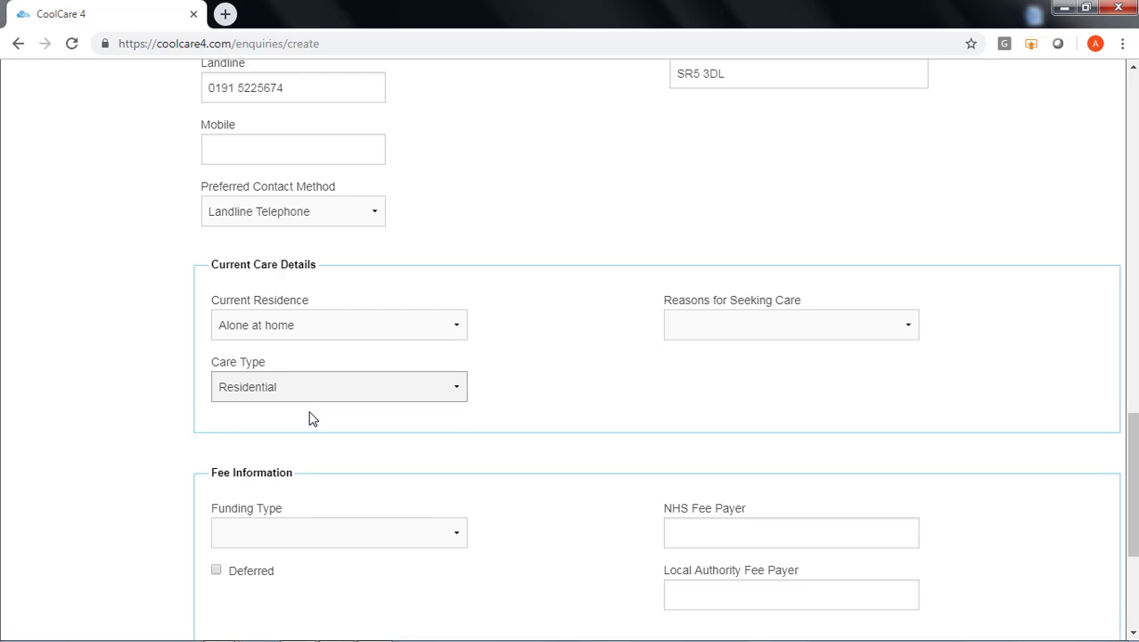
left_click(721, 334)
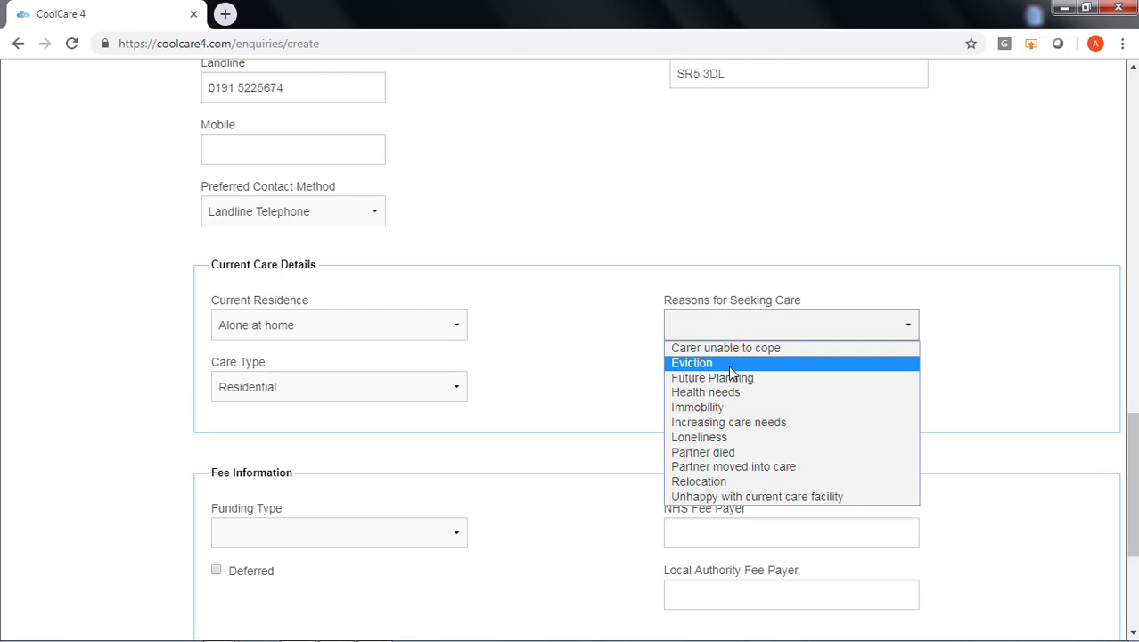
left_click(719, 437)
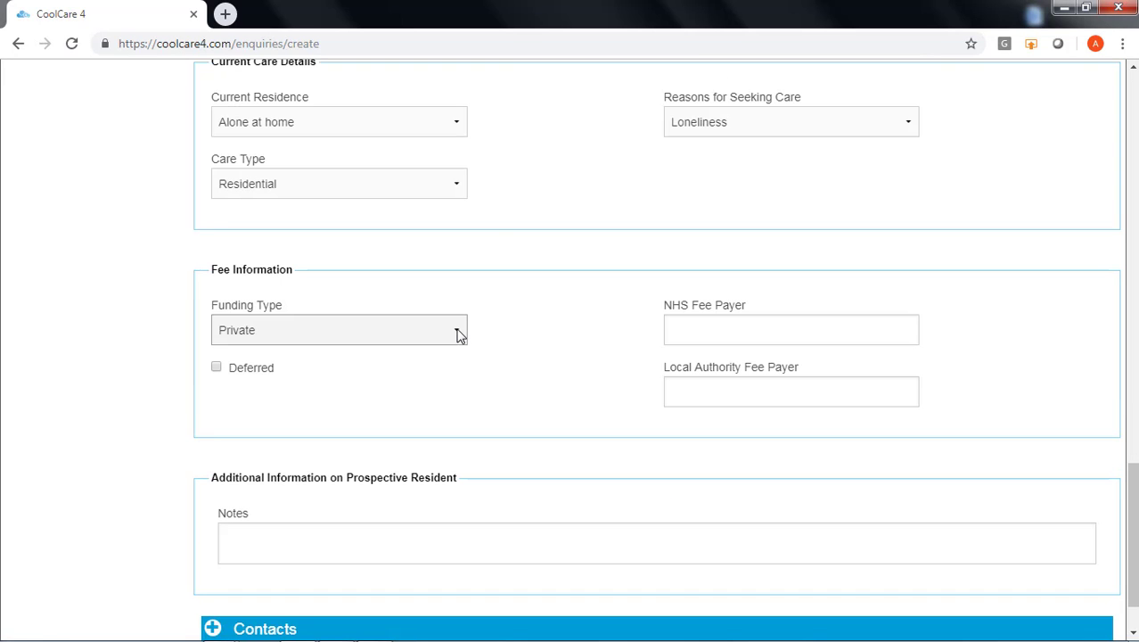
Examine the funding type choices and the notes field for additional information on the prospective resident.
left_click(457, 335)
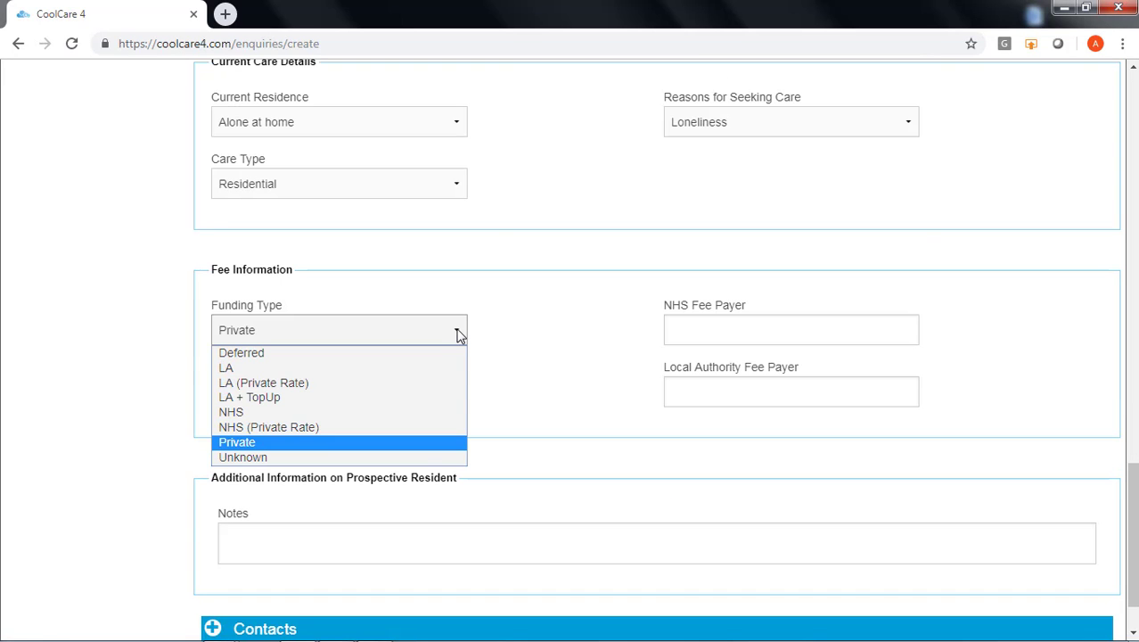
left_click(457, 335)
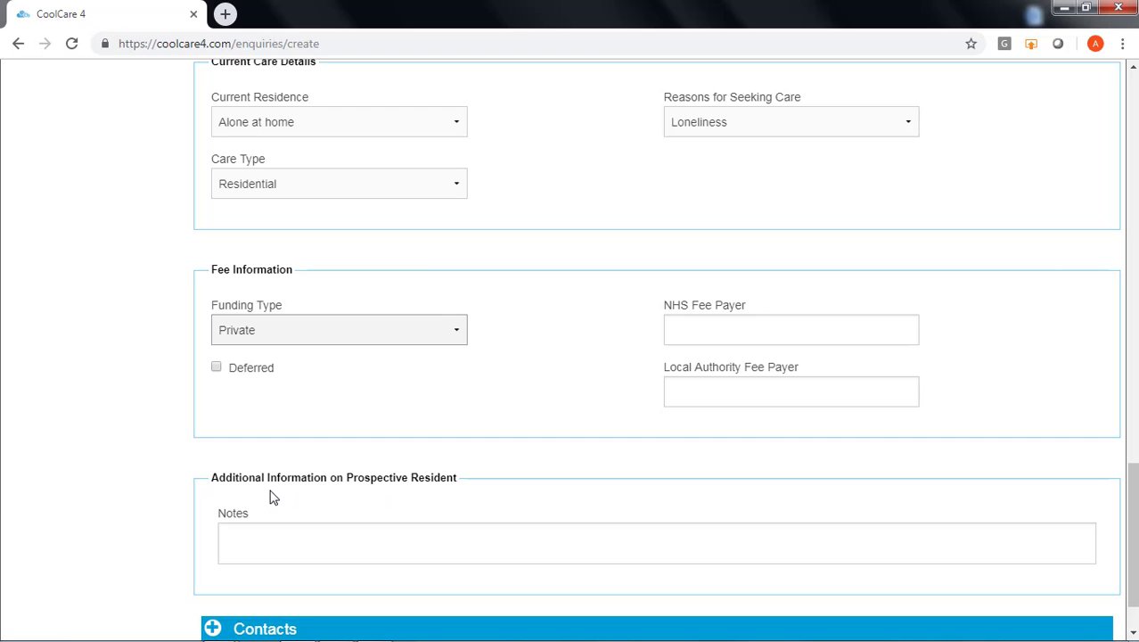
left_click(272, 539)
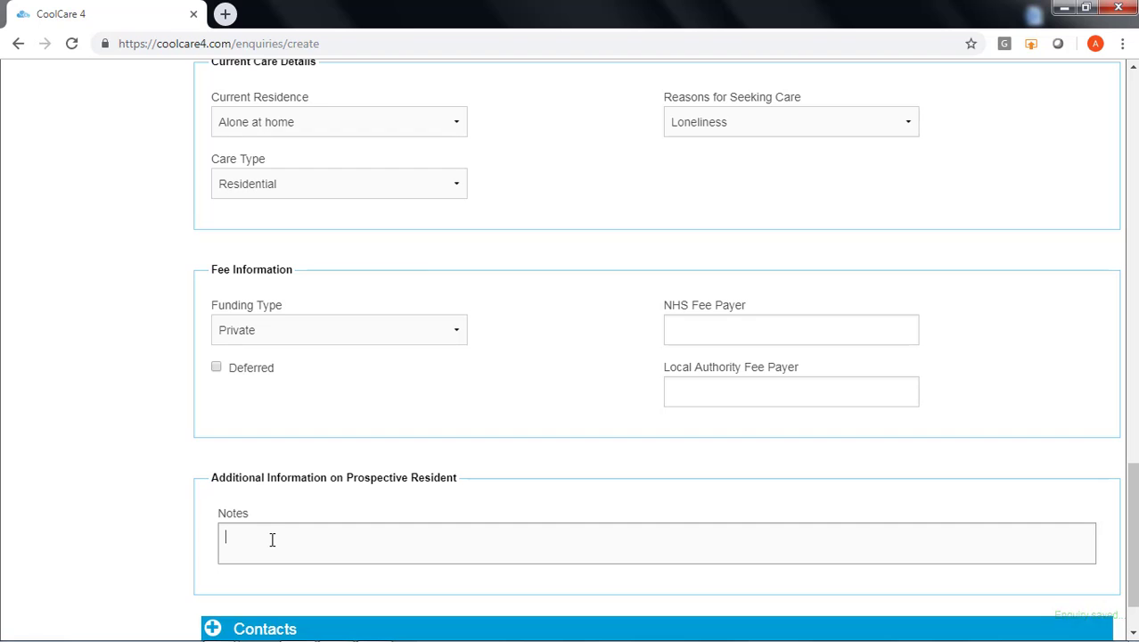
Fill in the social worker's and doctor's names under Contacts and continue to step 2 of the enquiry.
scroll(272, 539, "down", 2)
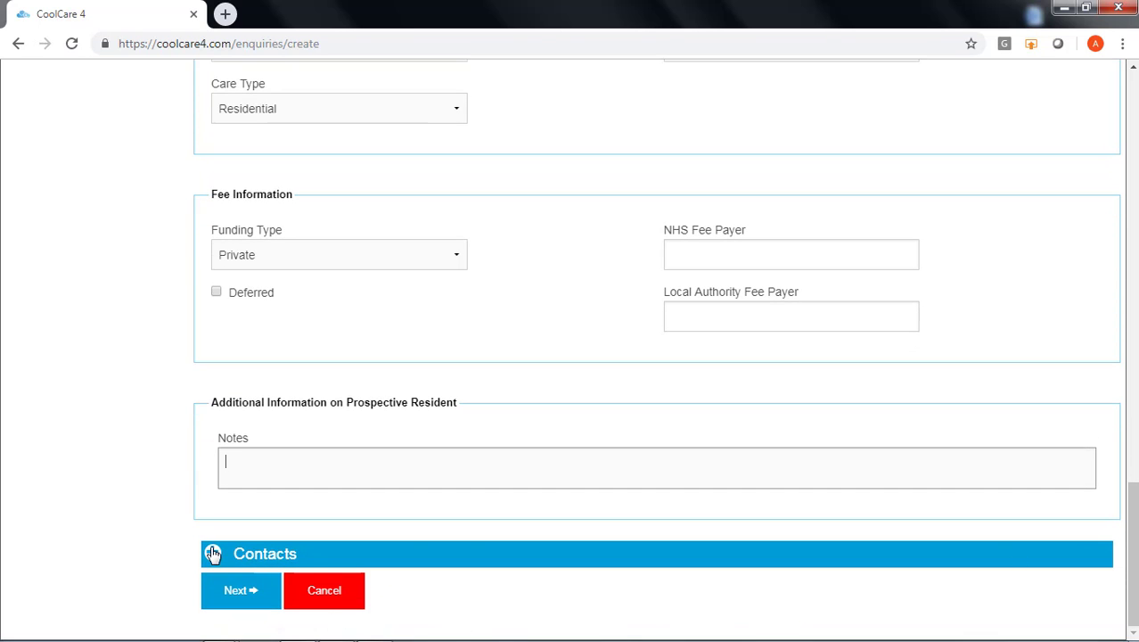
left_click(264, 553)
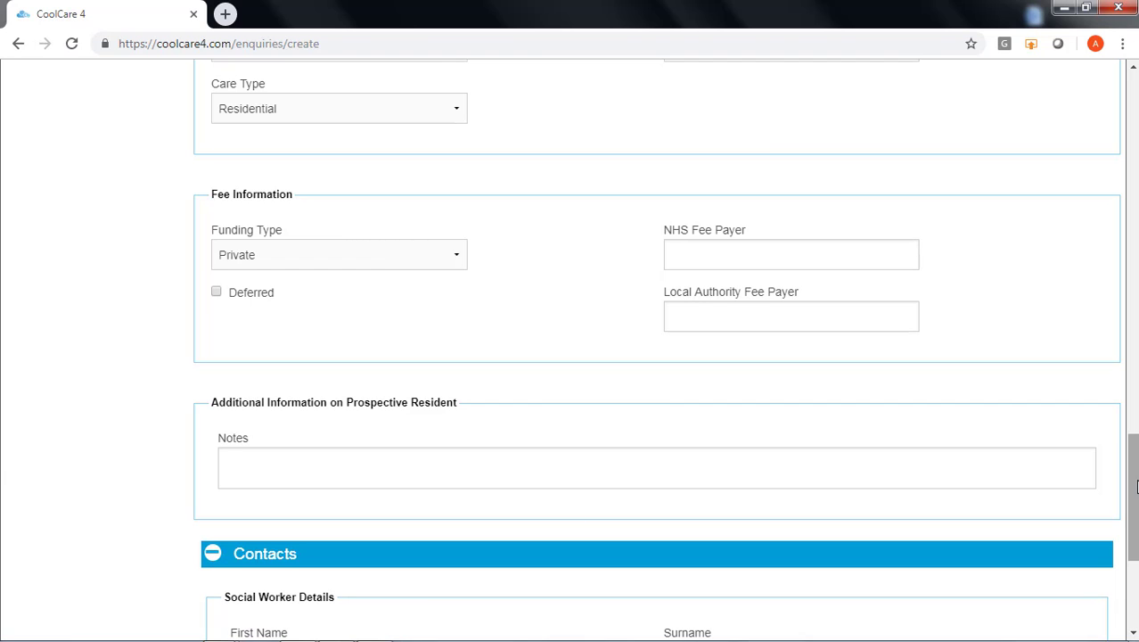
scroll(1134, 486, "down", 3)
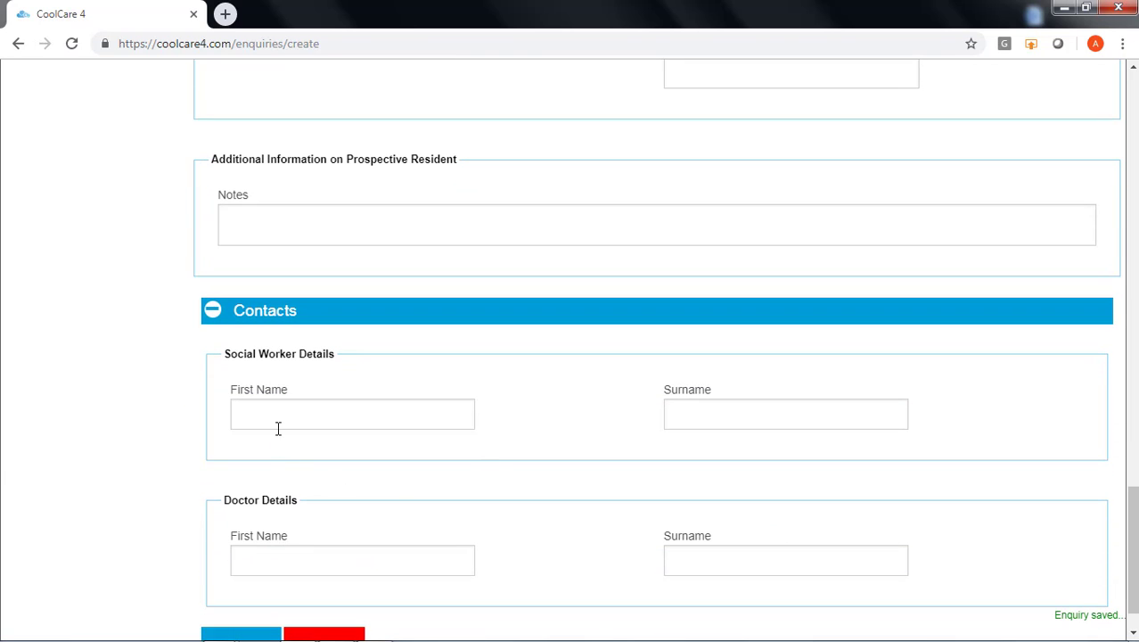
left_click(278, 427)
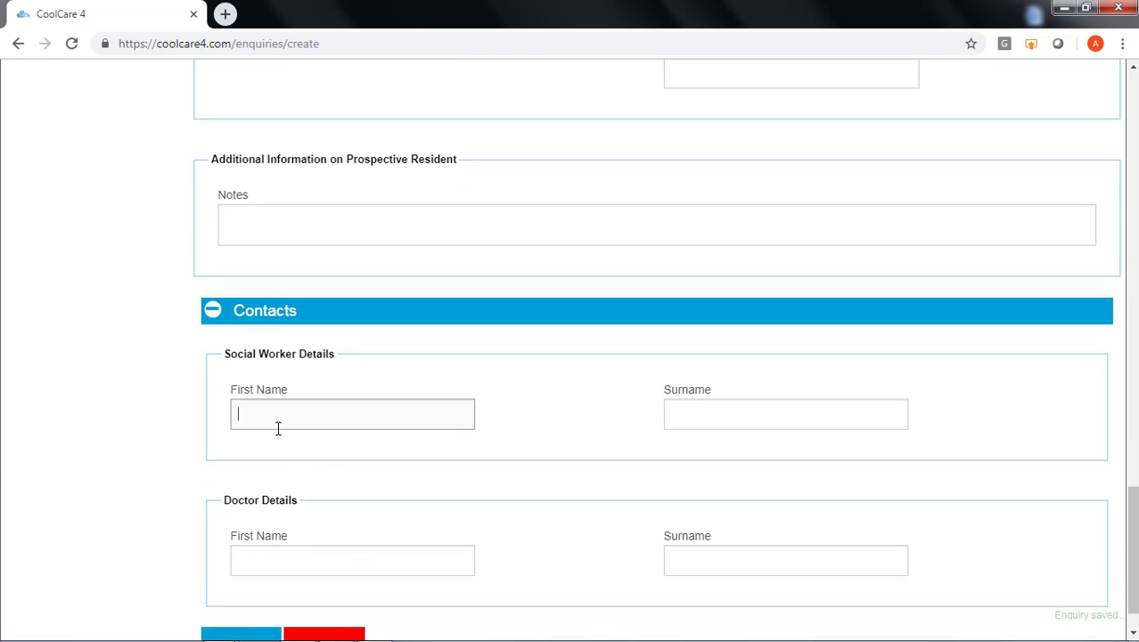
left_click(671, 412)
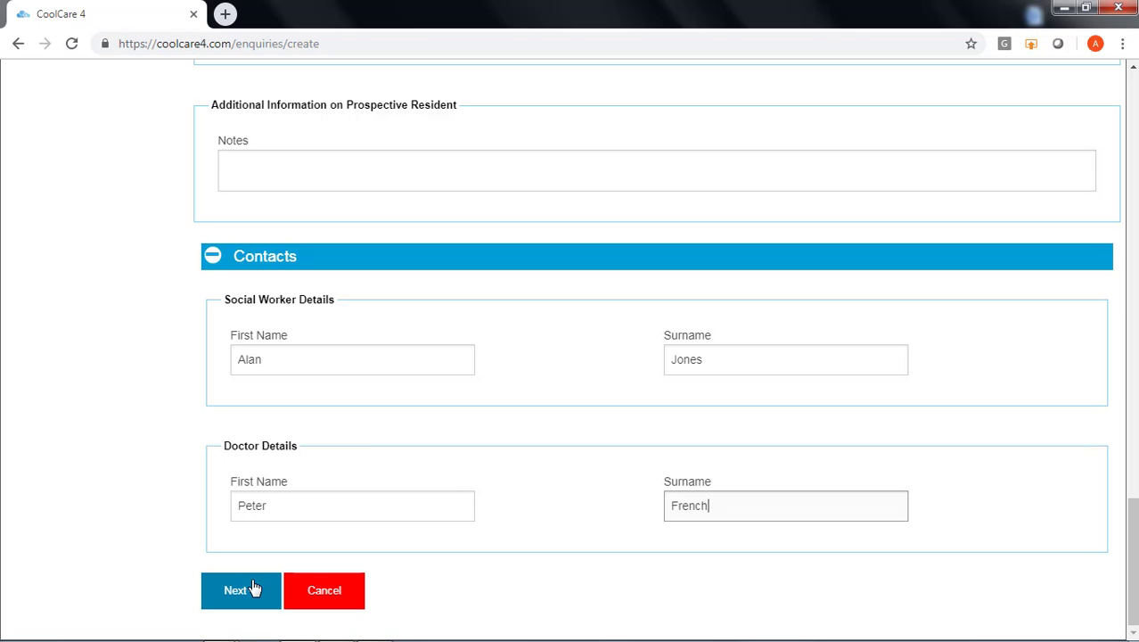
left_click(239, 590)
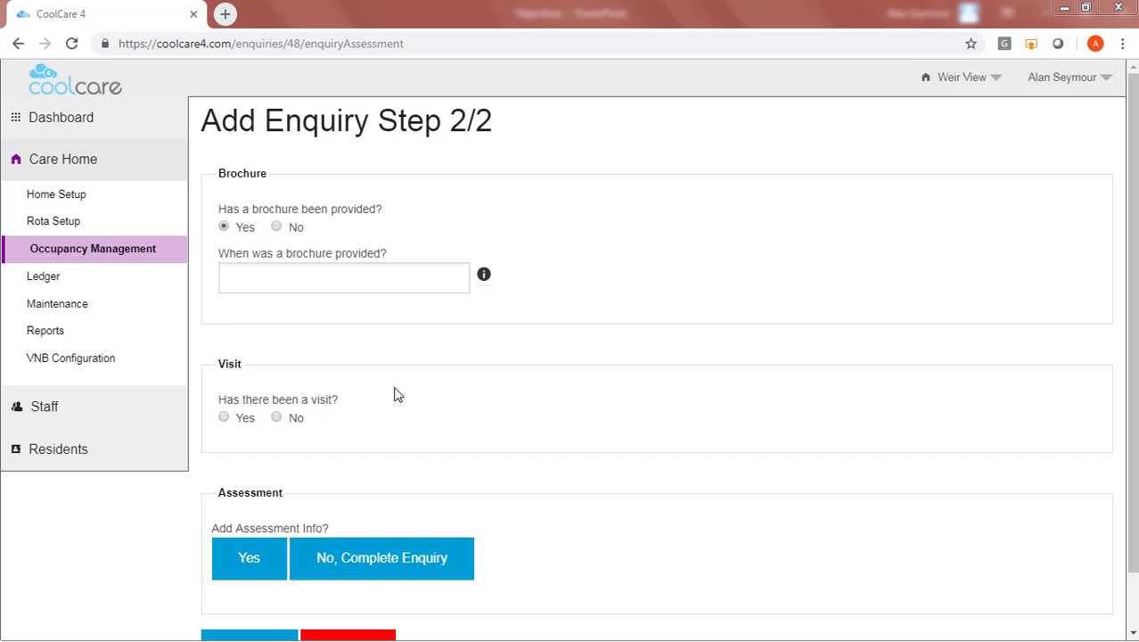
Record the brochure as provided on 13/06/2019 and a visit as made on 15/06/2019.
left_click(238, 281)
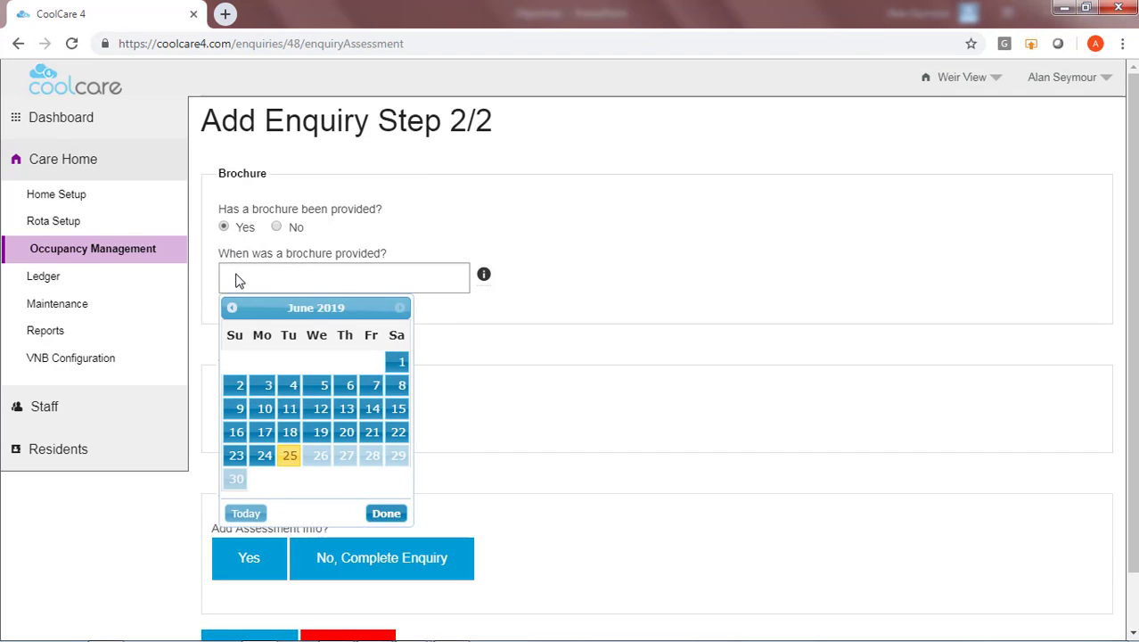
left_click(349, 411)
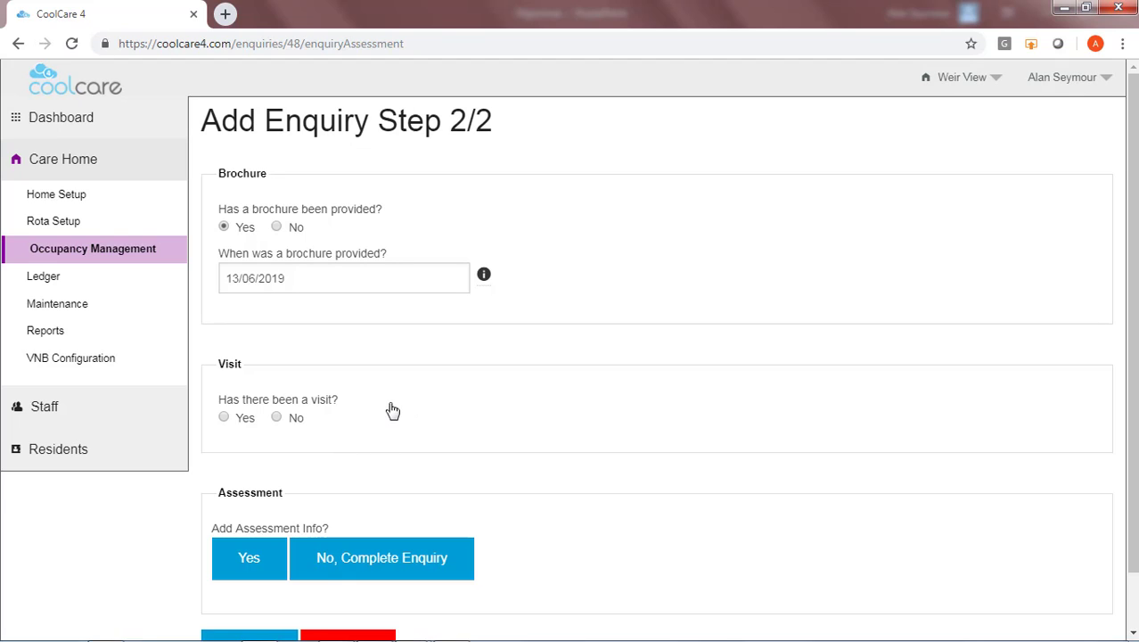
left_click(224, 417)
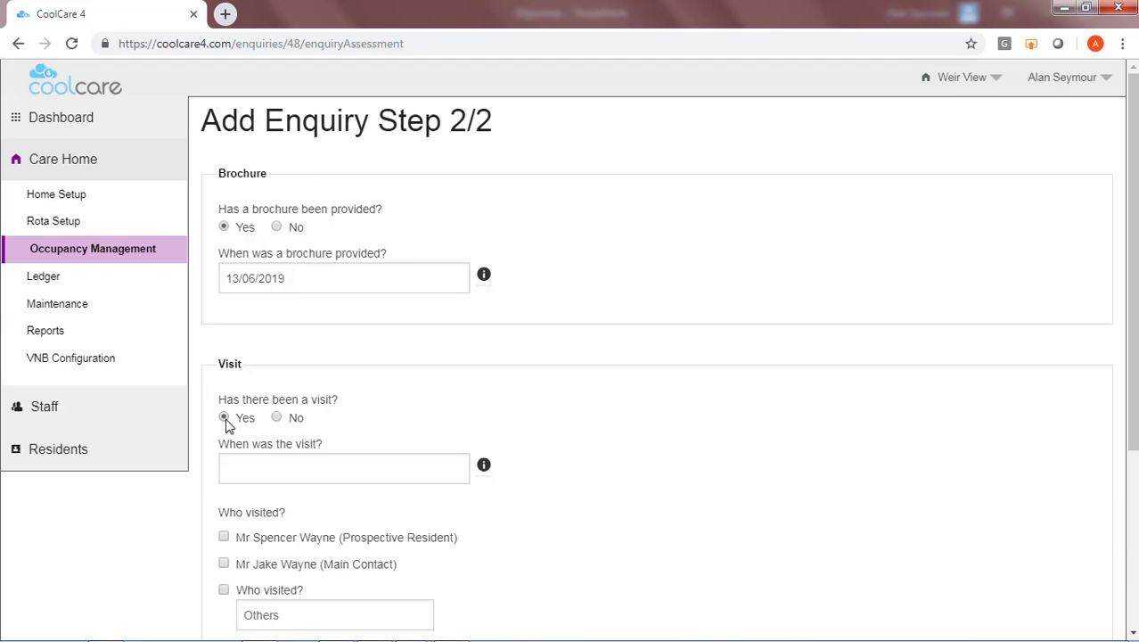
left_click(251, 470)
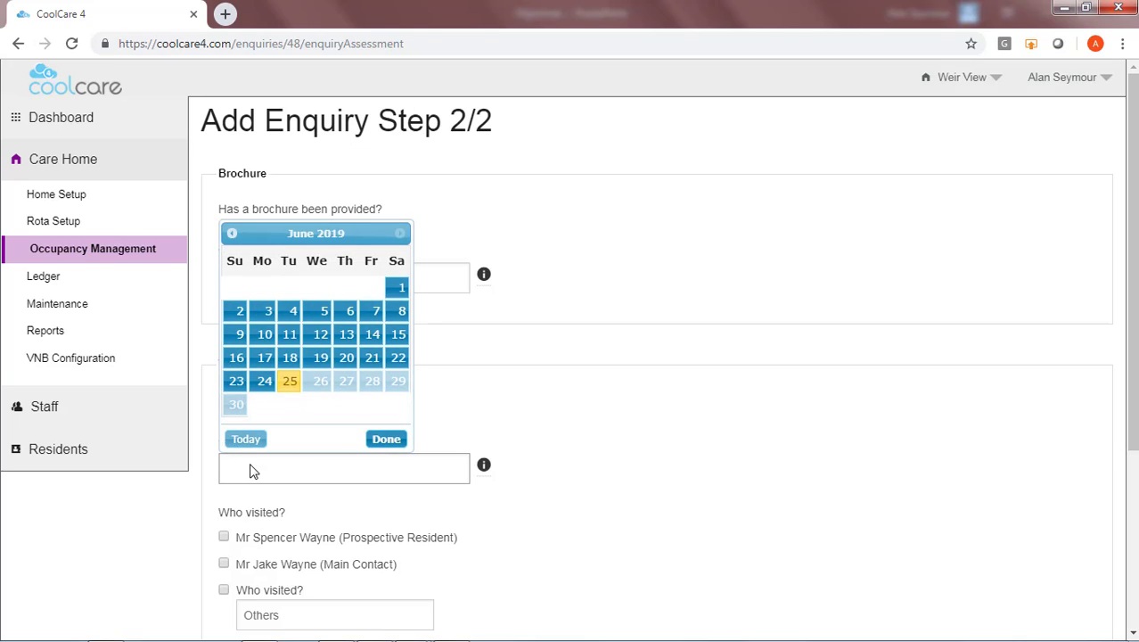
left_click(398, 334)
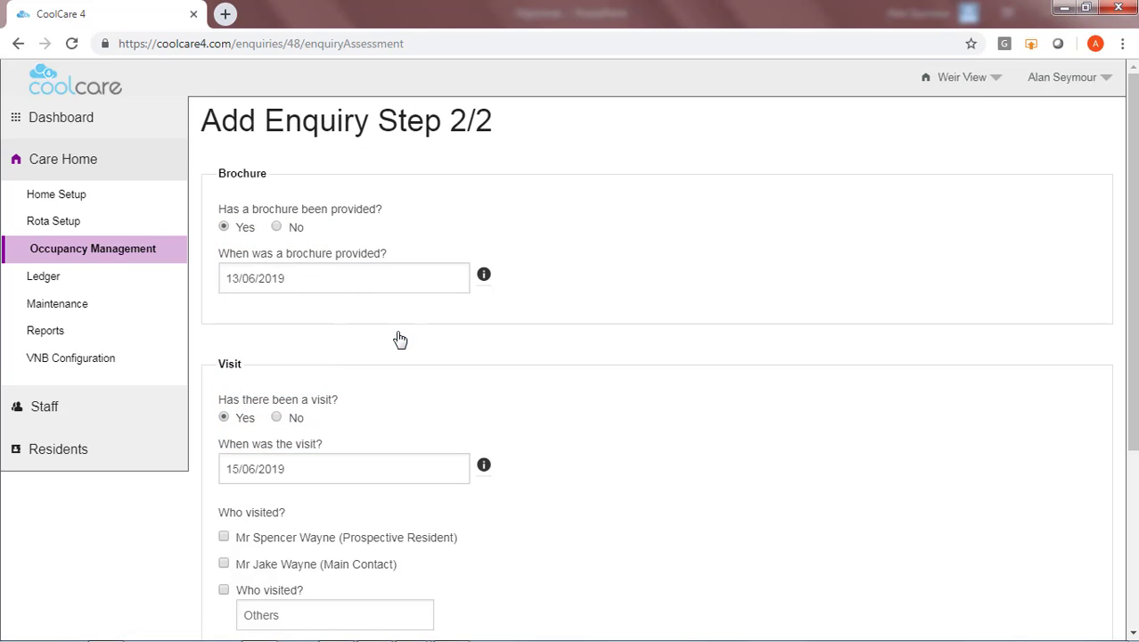
Mark the prospective resident and the main contact as visitors and complete the enquiry without adding assessment info.
left_click(223, 537)
scroll(1131, 287, "down", 2)
scroll(1130, 356, "down", 2)
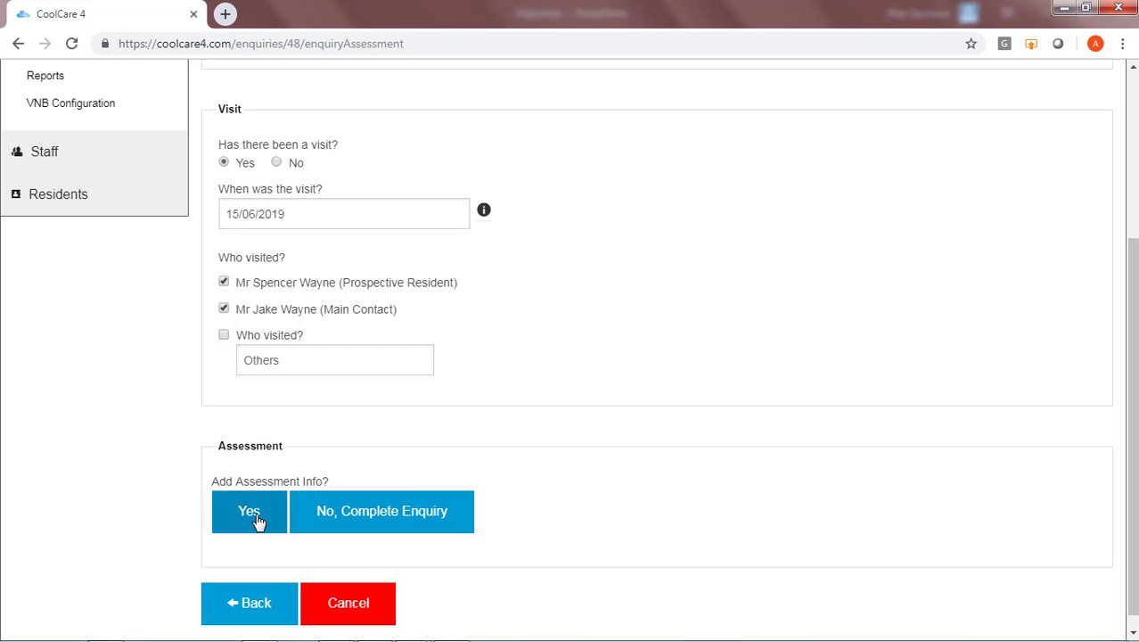
left_click(346, 515)
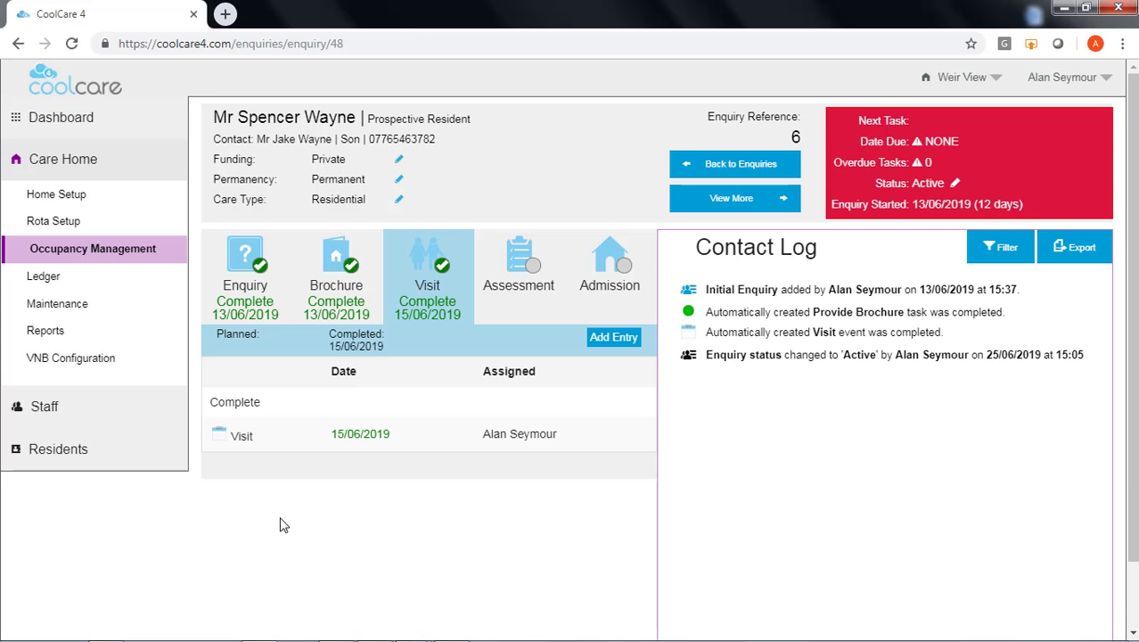